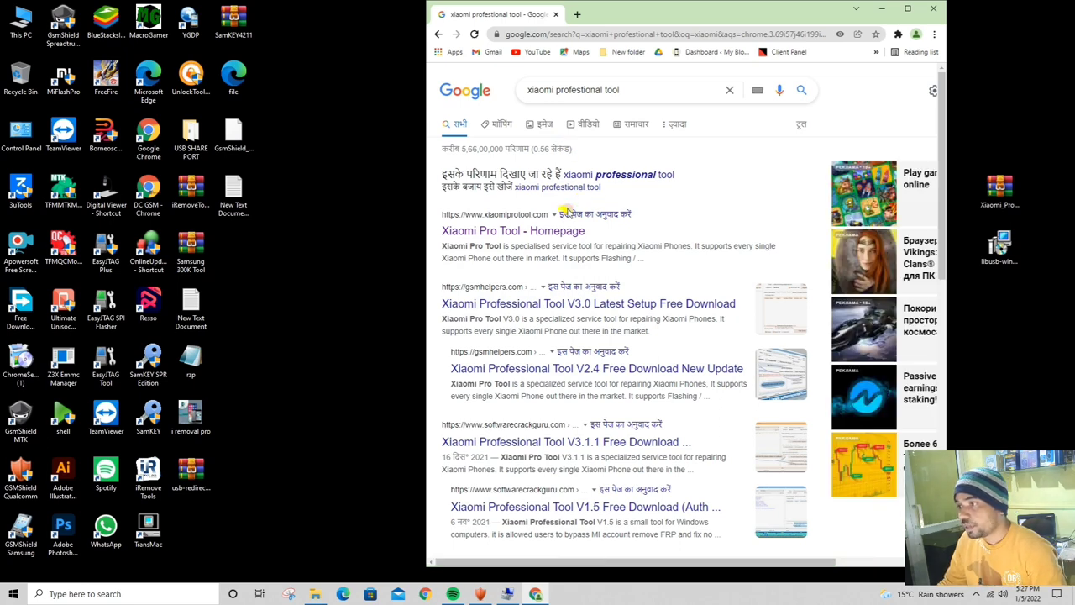
Open the Xiaomi Pro Tool - Homepage result and maximize Chrome, briefly minimizing and restoring it
click(544, 232)
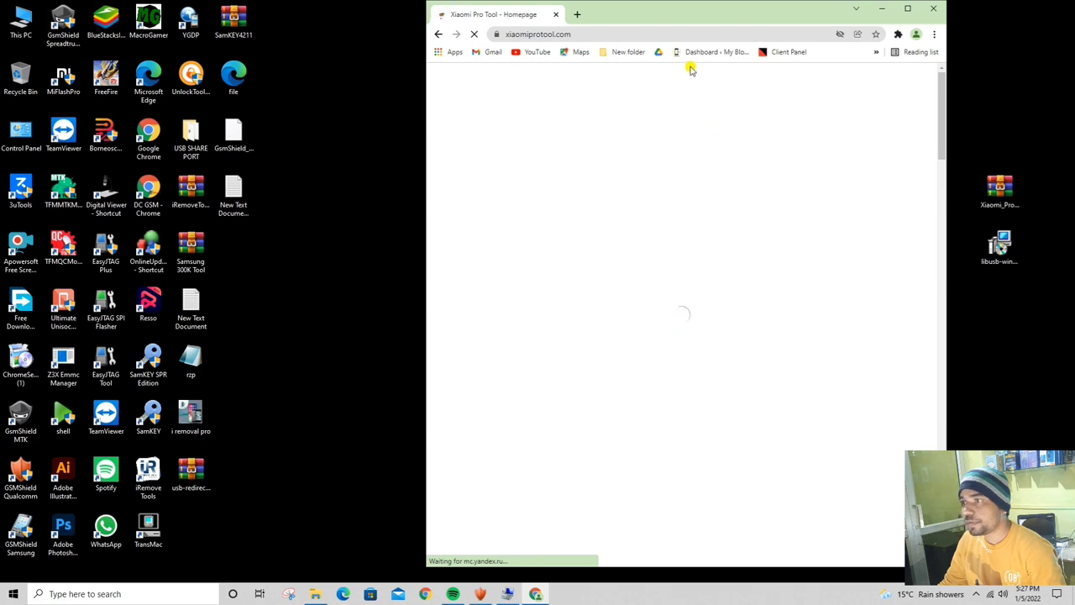
double_click(700, 8)
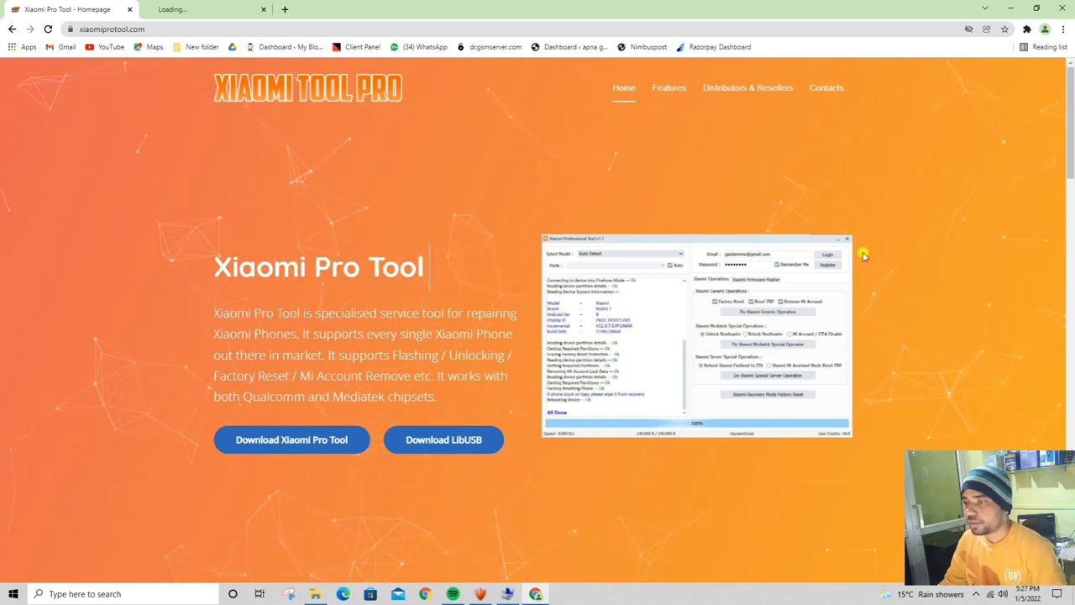
scroll(403, 211, down, 2)
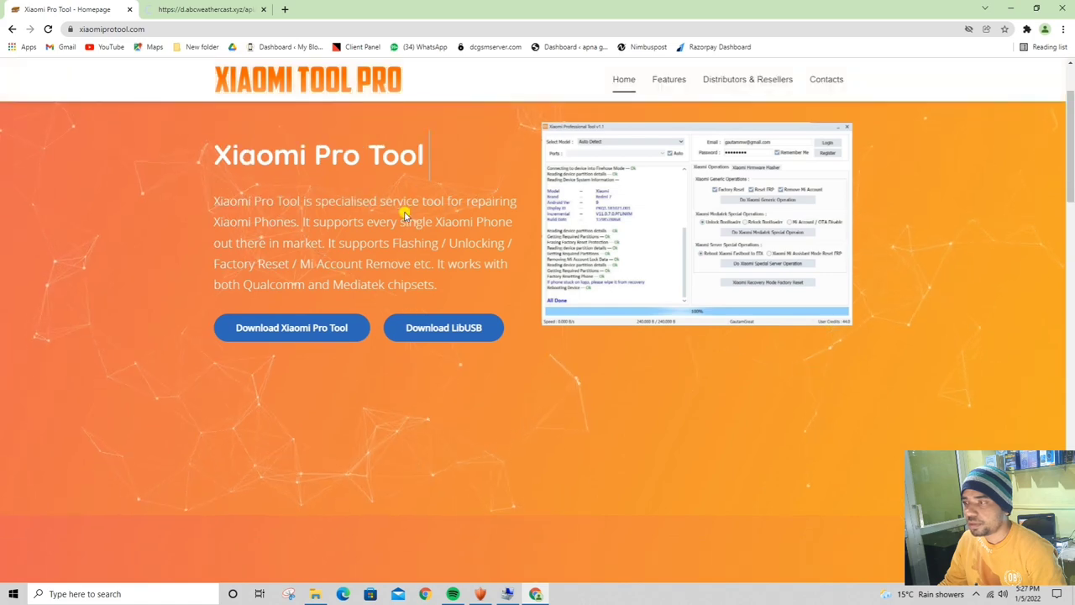
scroll(404, 212, up, 2)
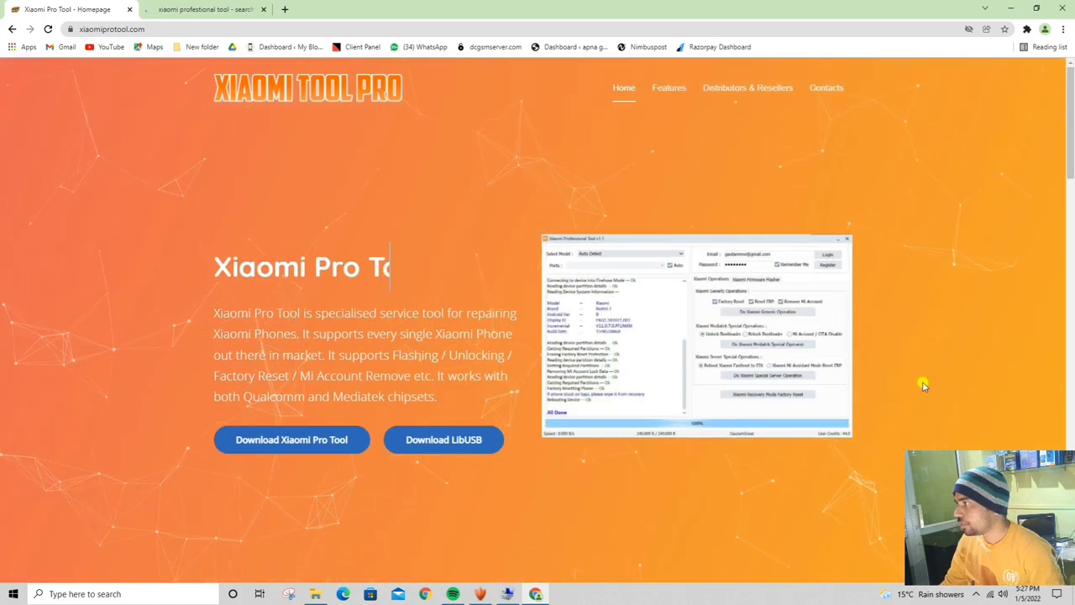
click(1010, 8)
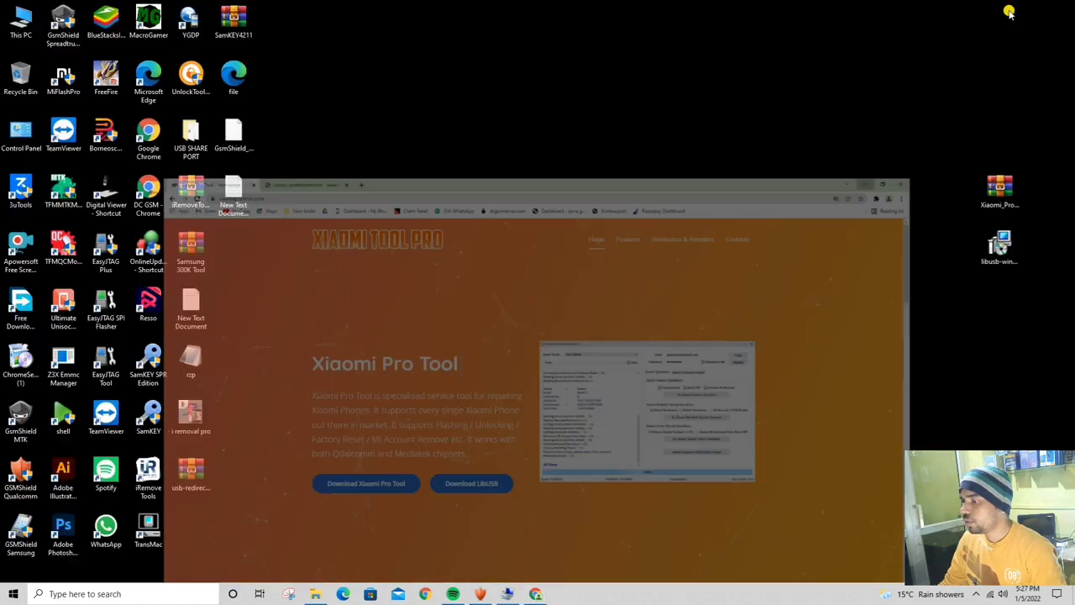
click(535, 592)
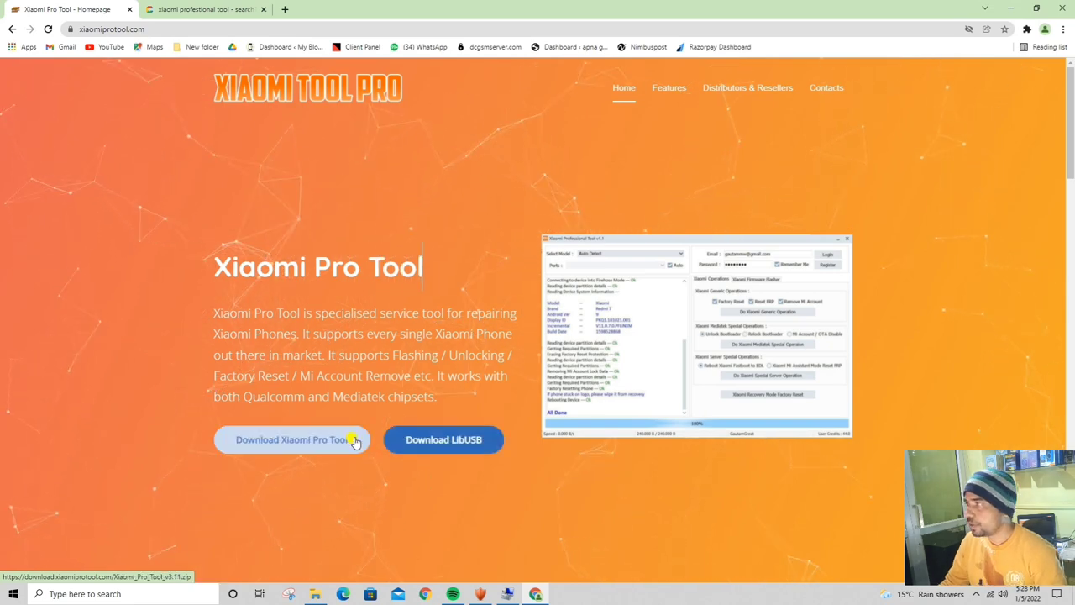
Install LibUSB-Win32 1.2.6.0, accepting the licence and keeping the default folder and Start Menu shortcuts
click(1011, 9)
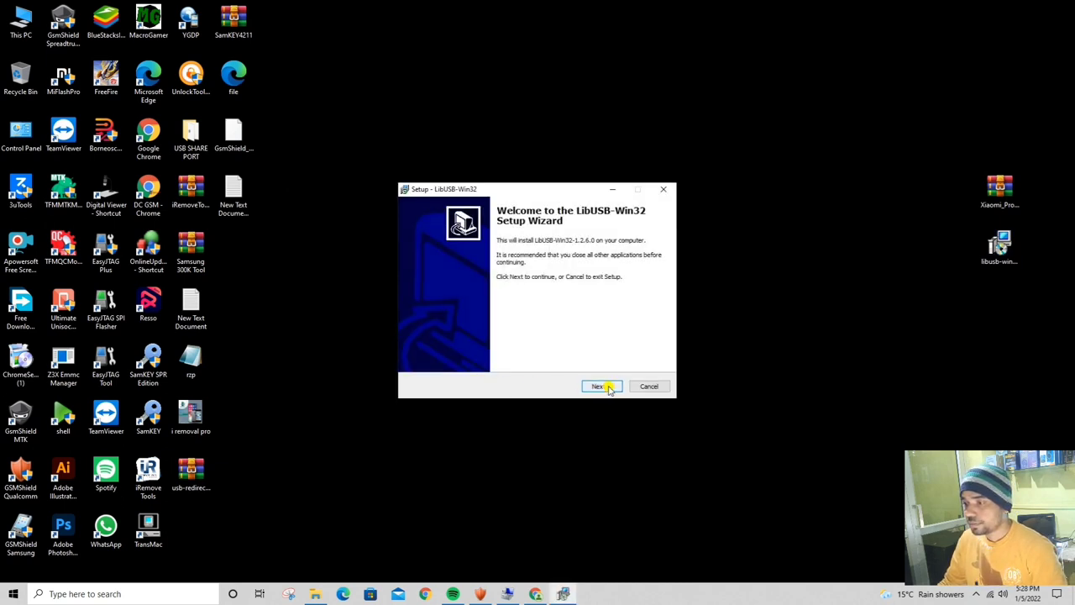
click(608, 387)
click(445, 353)
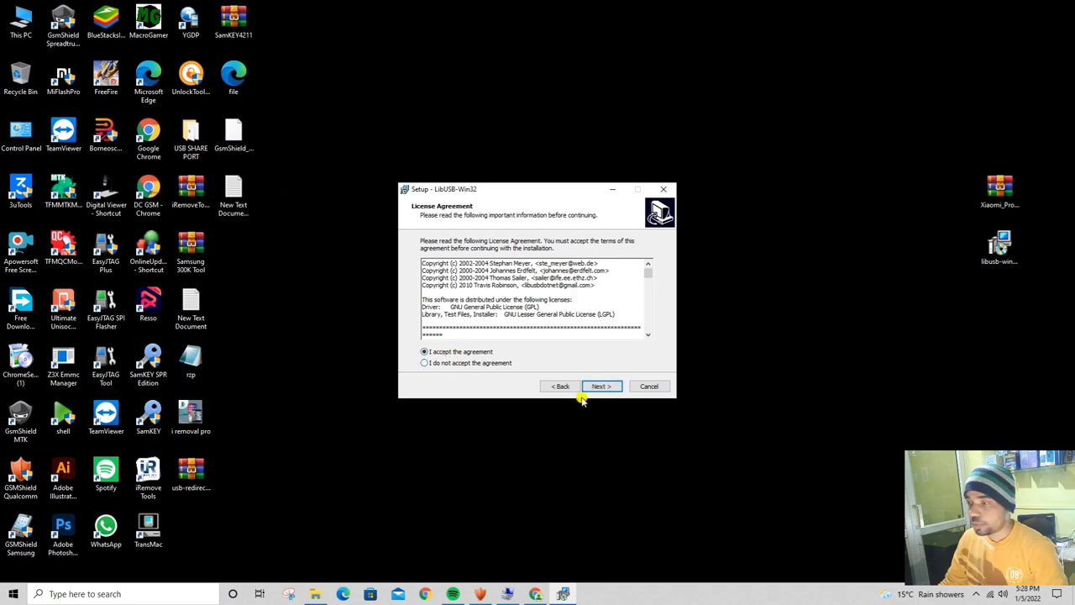
click(598, 388)
click(608, 386)
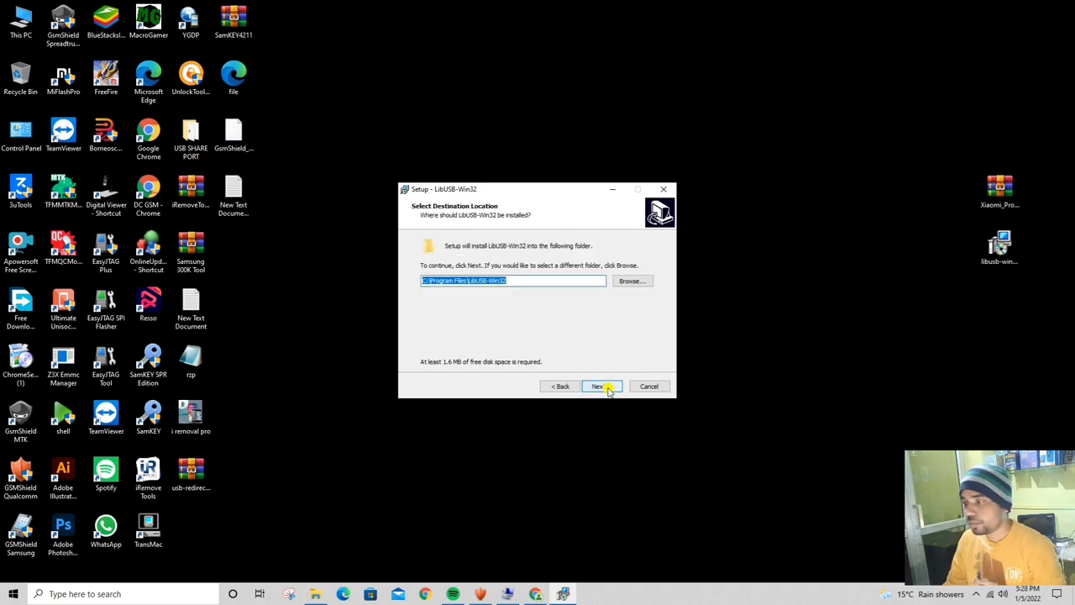
click(608, 386)
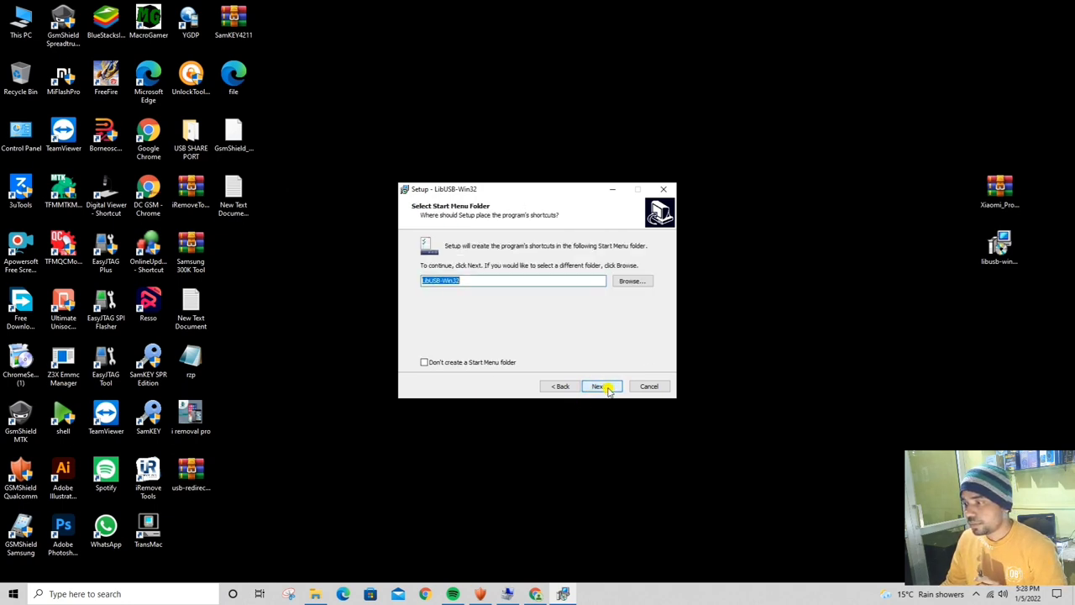
click(607, 387)
click(604, 386)
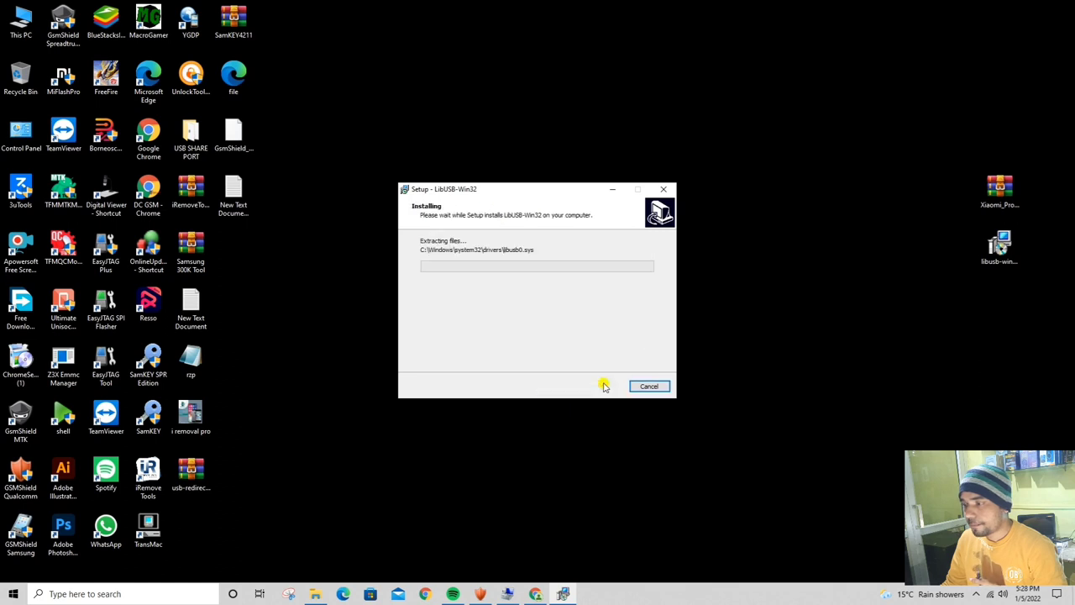
click(602, 386)
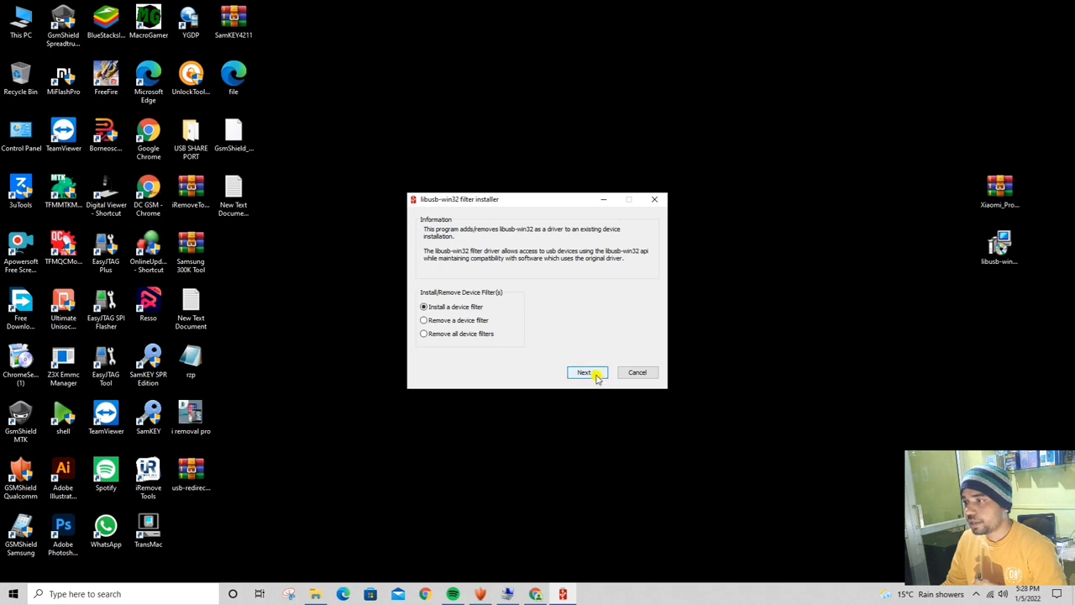
Install a libusb-win32 filter on the first USB device in the list, dismissing the success messages
click(593, 374)
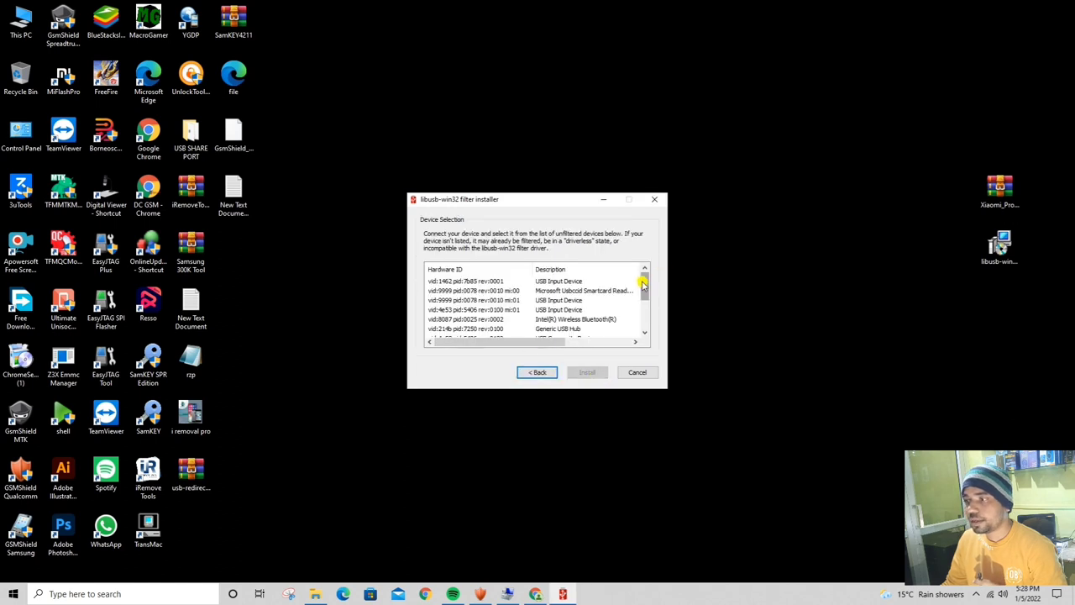
mouse_move(642, 284)
mouse_down()
mouse_move(635, 330)
mouse_move(638, 296)
mouse_up()
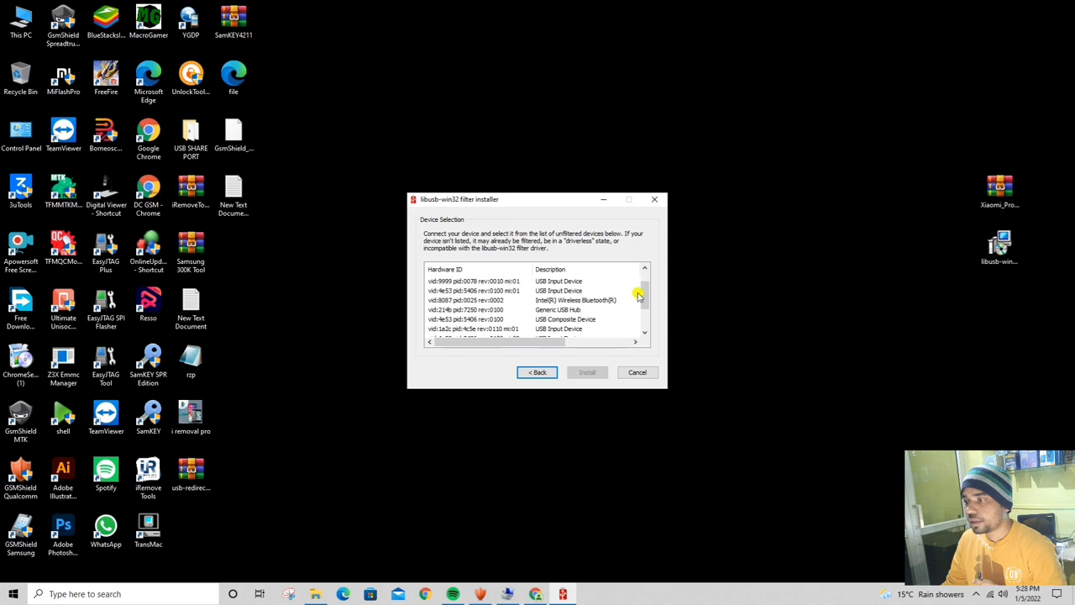
click(474, 283)
click(588, 372)
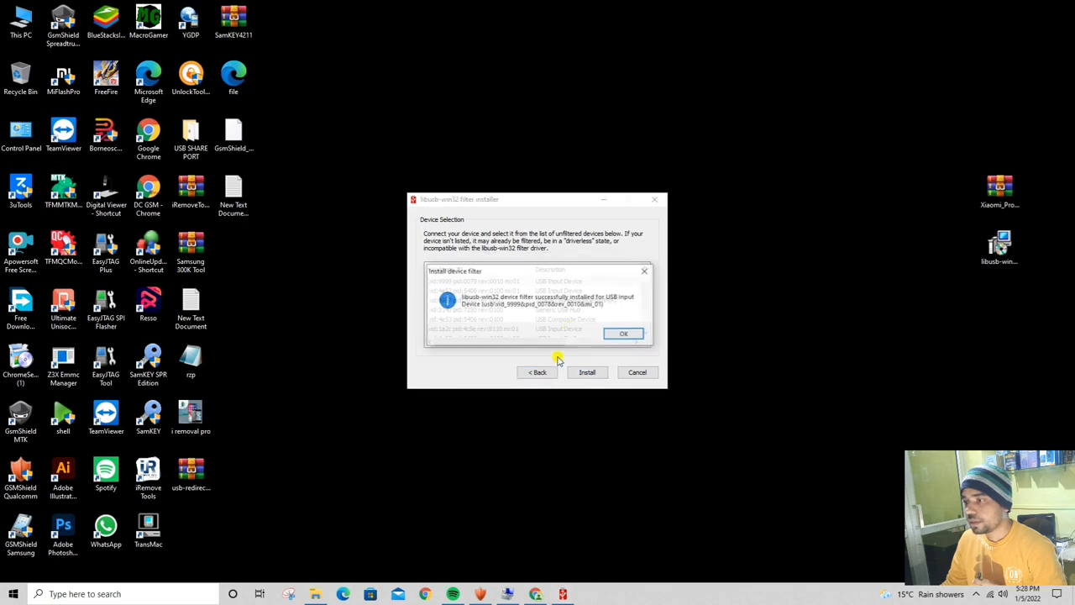
click(622, 334)
click(488, 282)
click(587, 373)
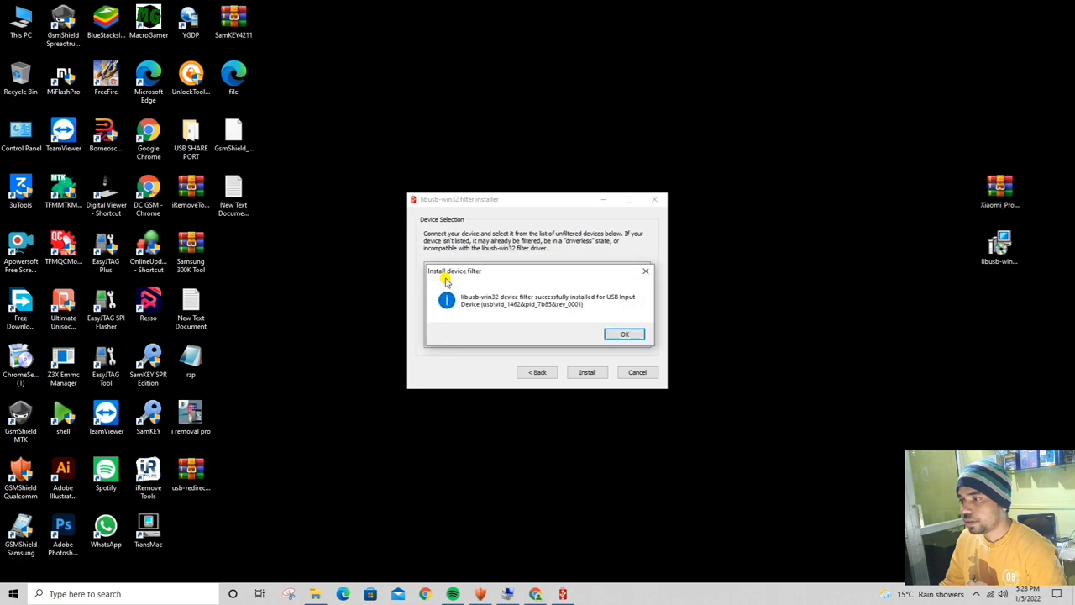
click(626, 333)
Filter the remaining USB devices, confirm the installed message, then go back and cancel the installer
click(483, 290)
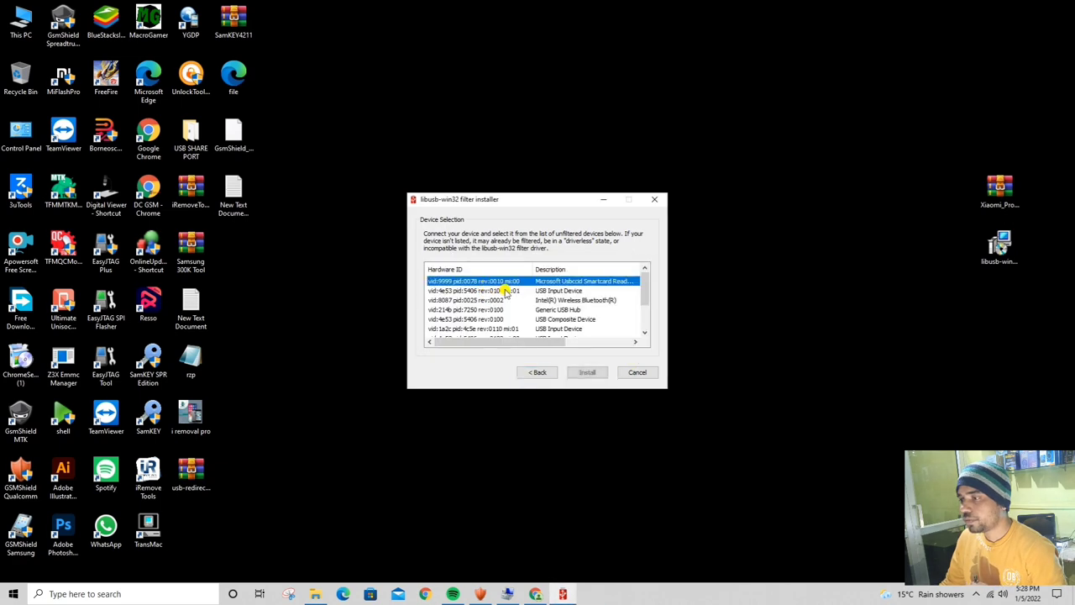
click(586, 372)
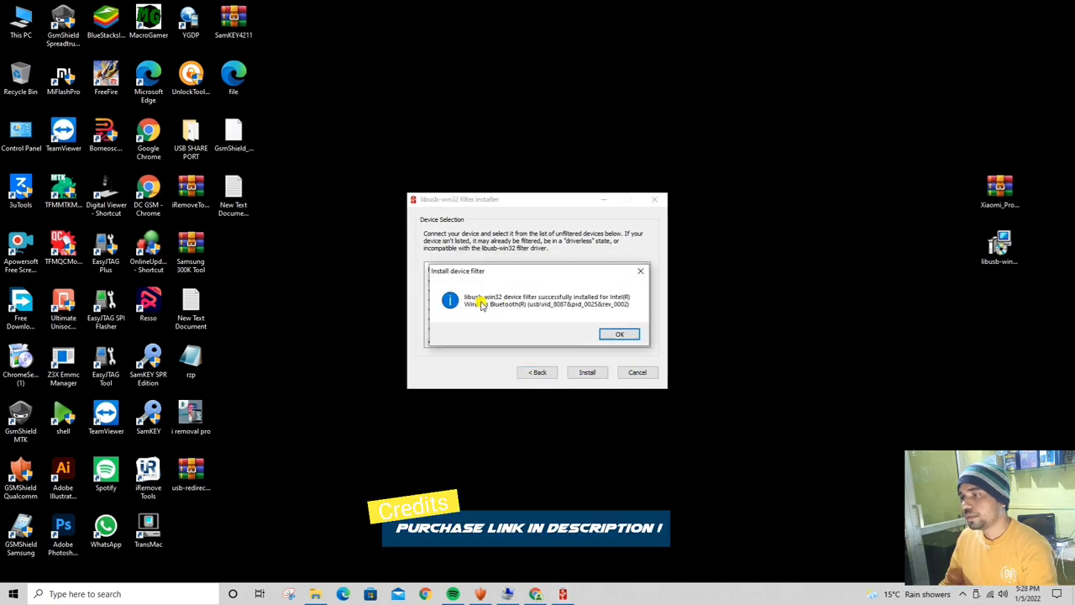
key(Return)
click(586, 372)
key(Return)
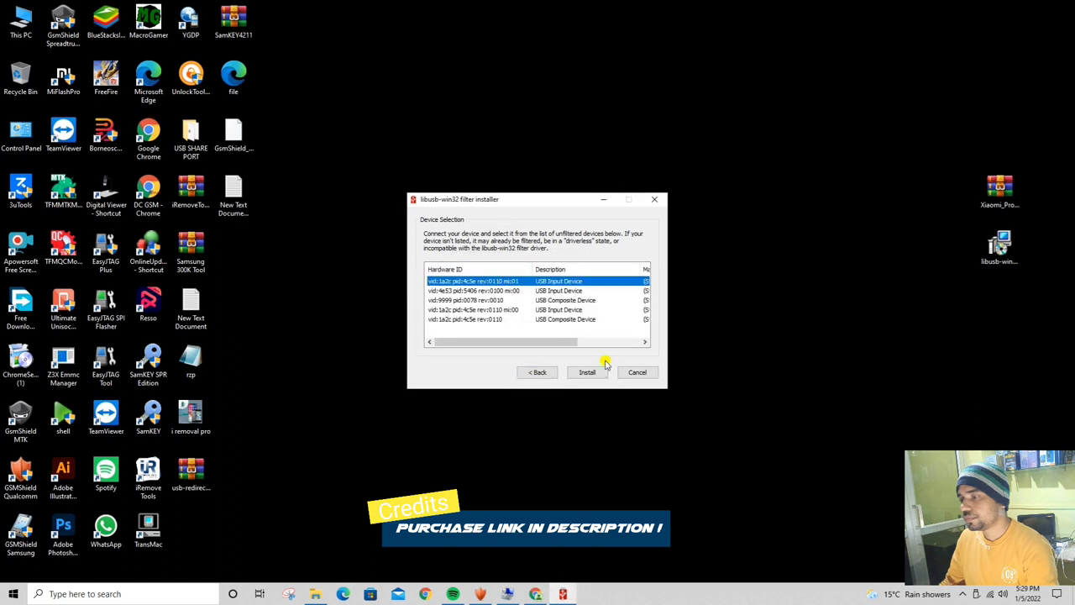
click(473, 281)
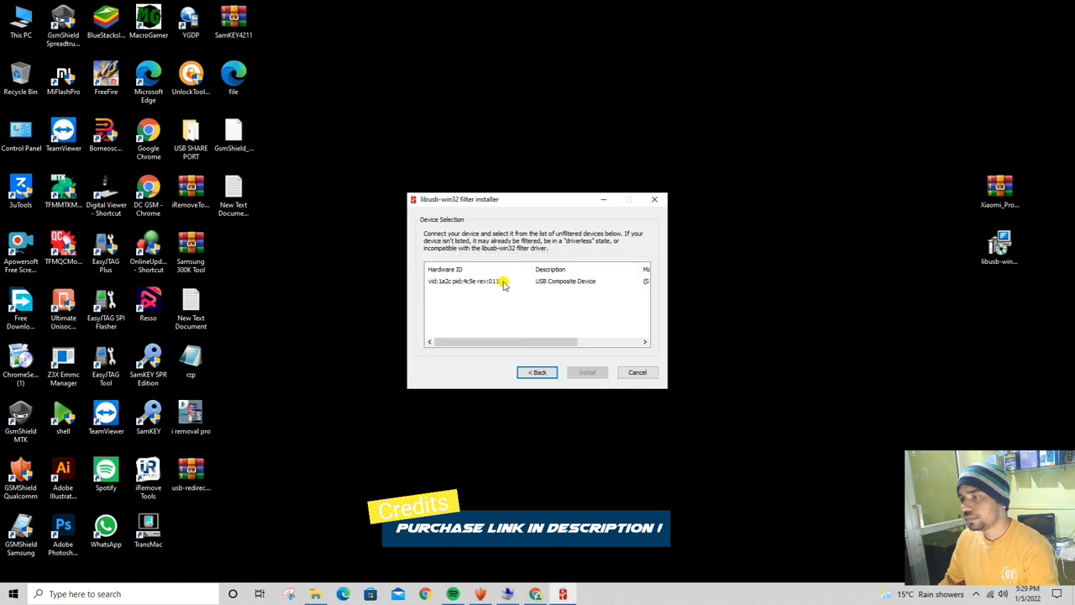
key(Return)
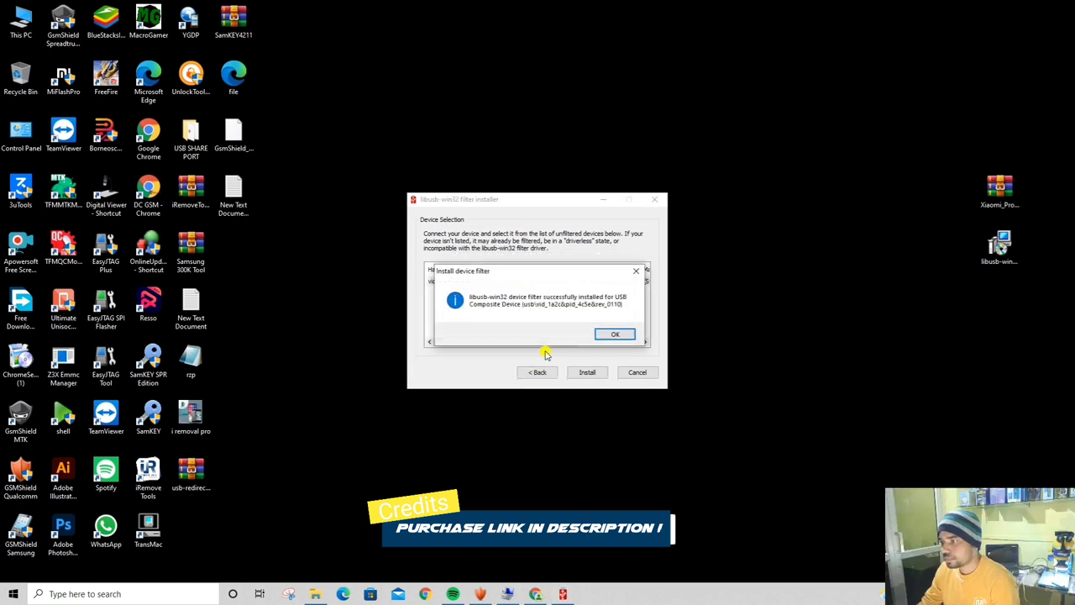
click(614, 334)
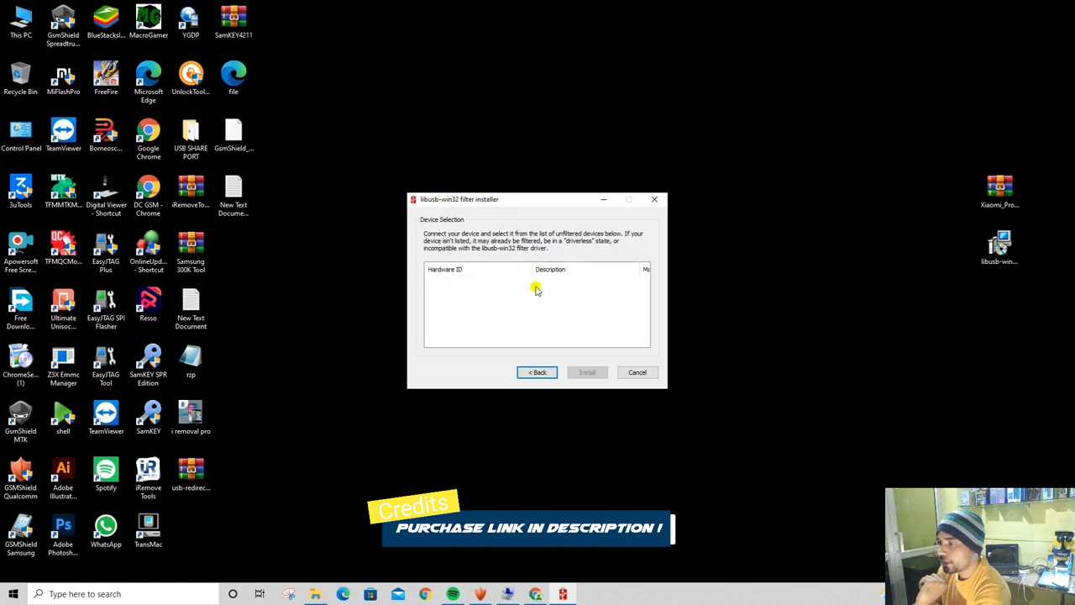
click(537, 373)
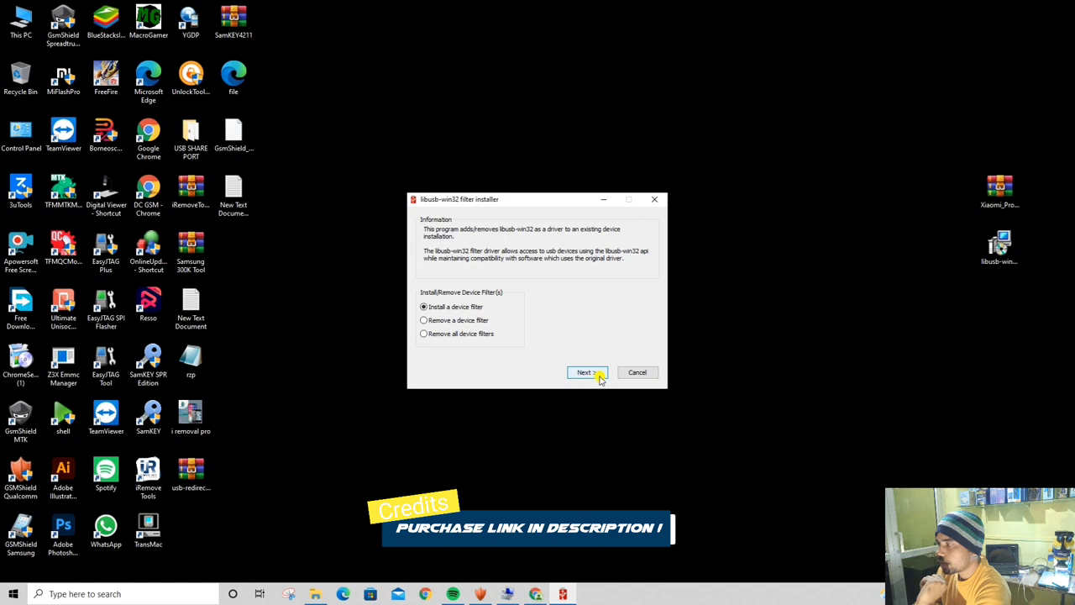
click(637, 372)
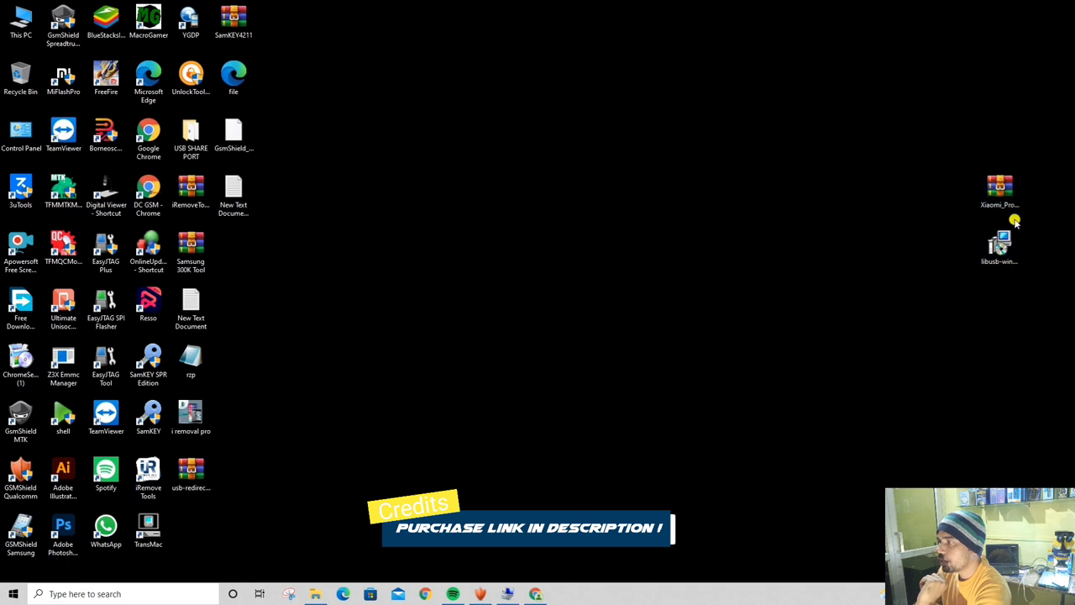
Extract the Xiaomi archive into the Xiaomi_Pro_Tool_v3.11 desktop folder and run the Xiaomi_Pro_Tool_v3.11 program
right_click(993, 192)
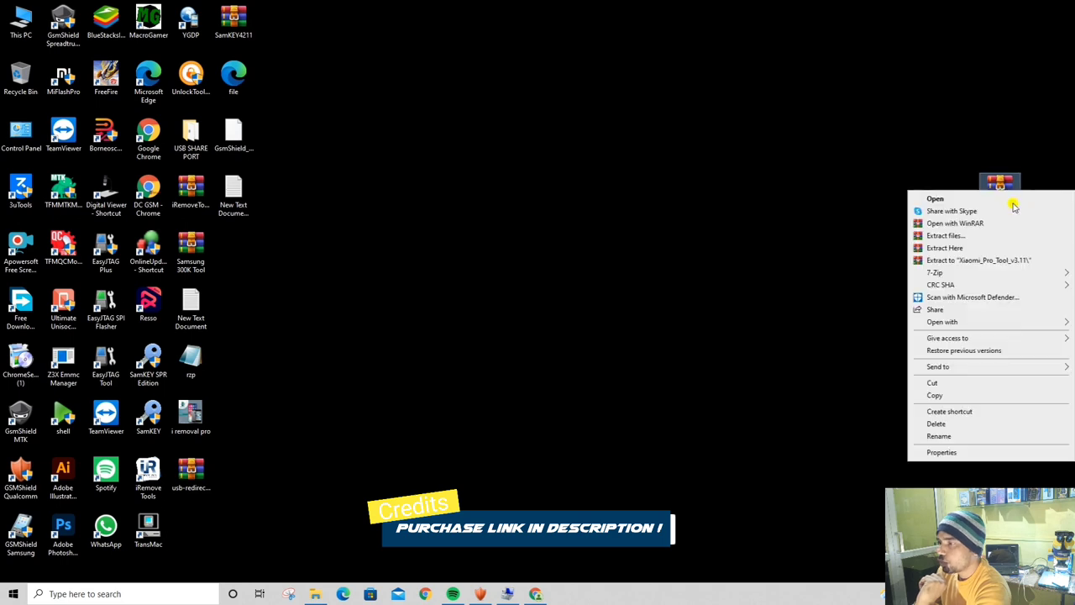
click(944, 235)
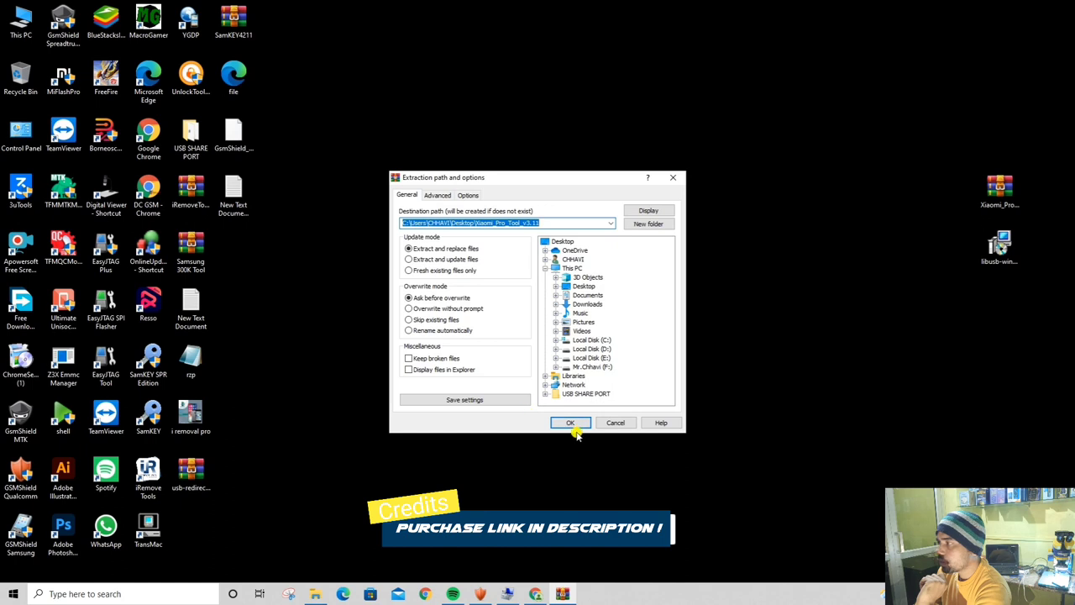
click(572, 422)
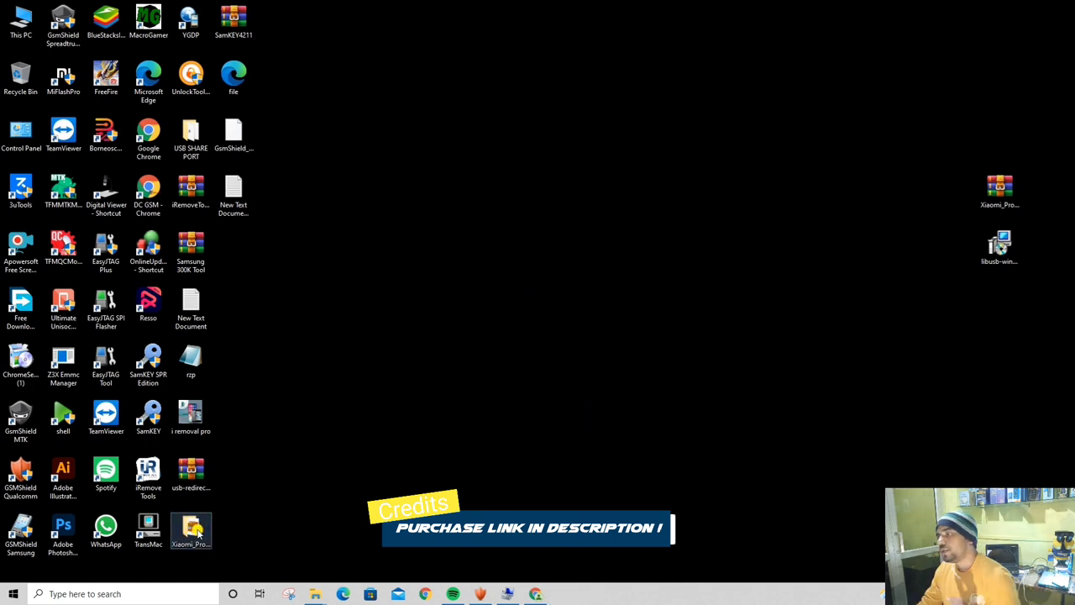
double_click(199, 533)
double_click(674, 169)
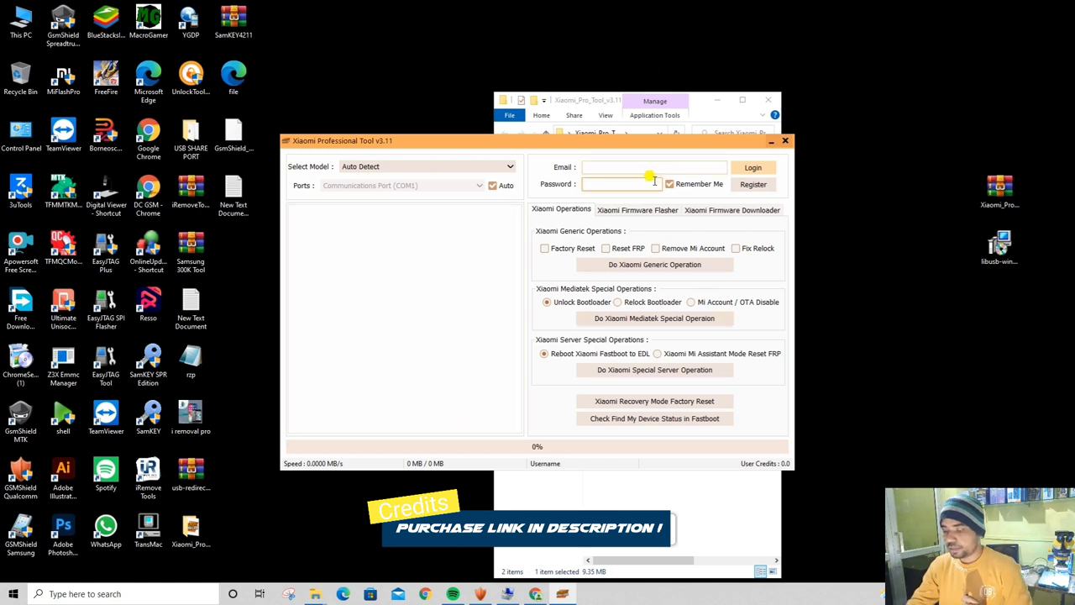
Type the account e-mail and password into the login panel and start registration
click(625, 168)
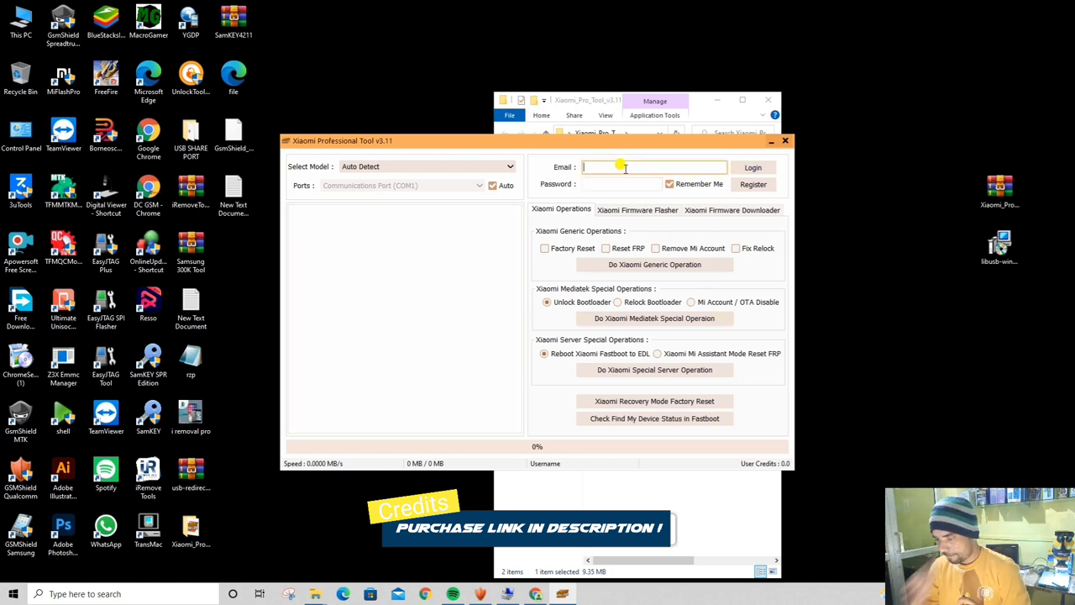
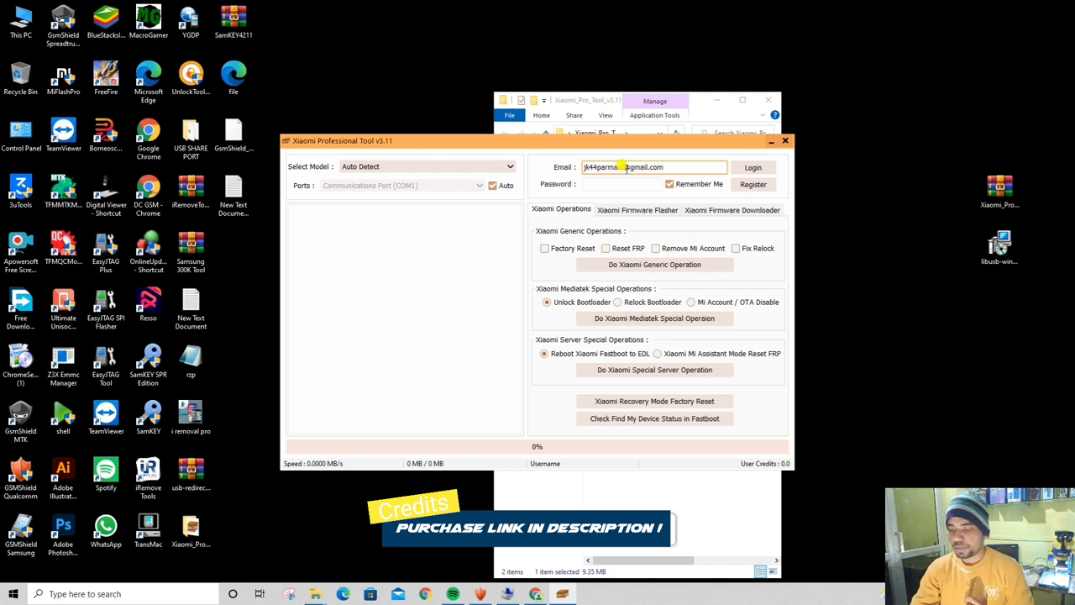
click(605, 184)
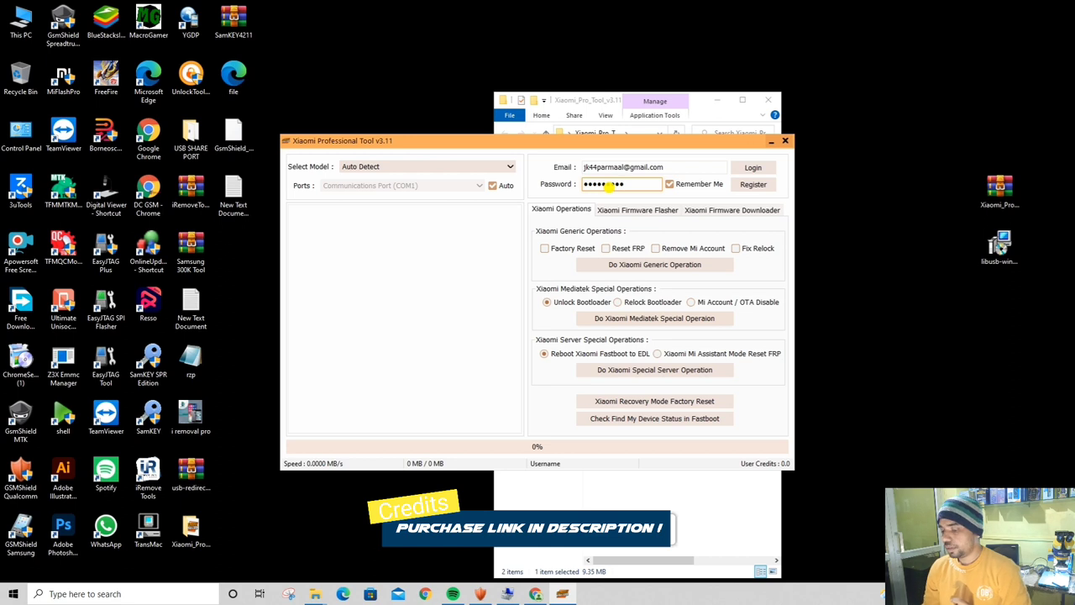
text(1)
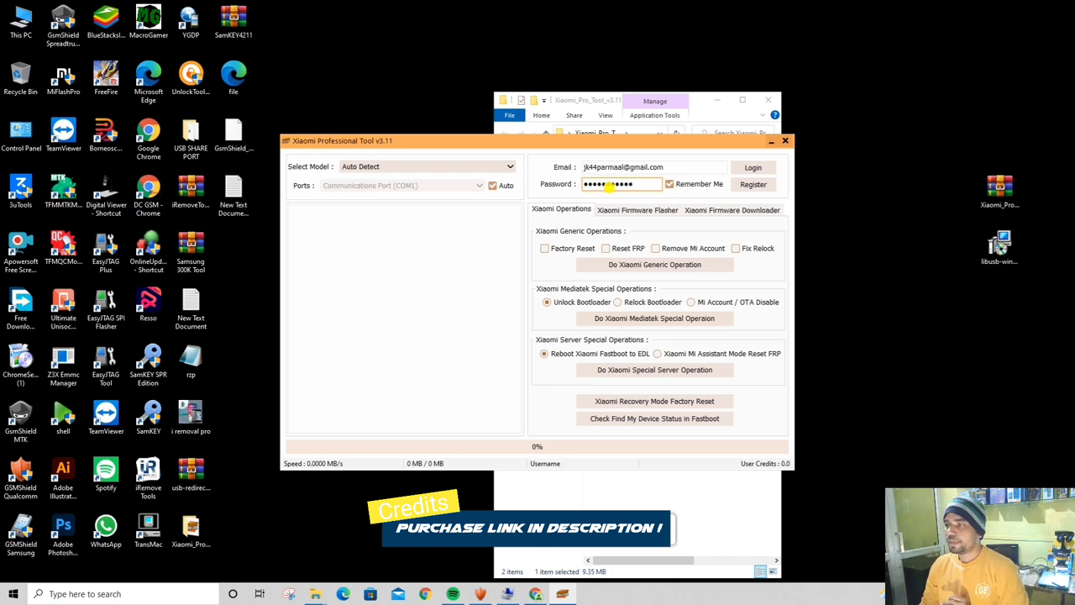
click(705, 170)
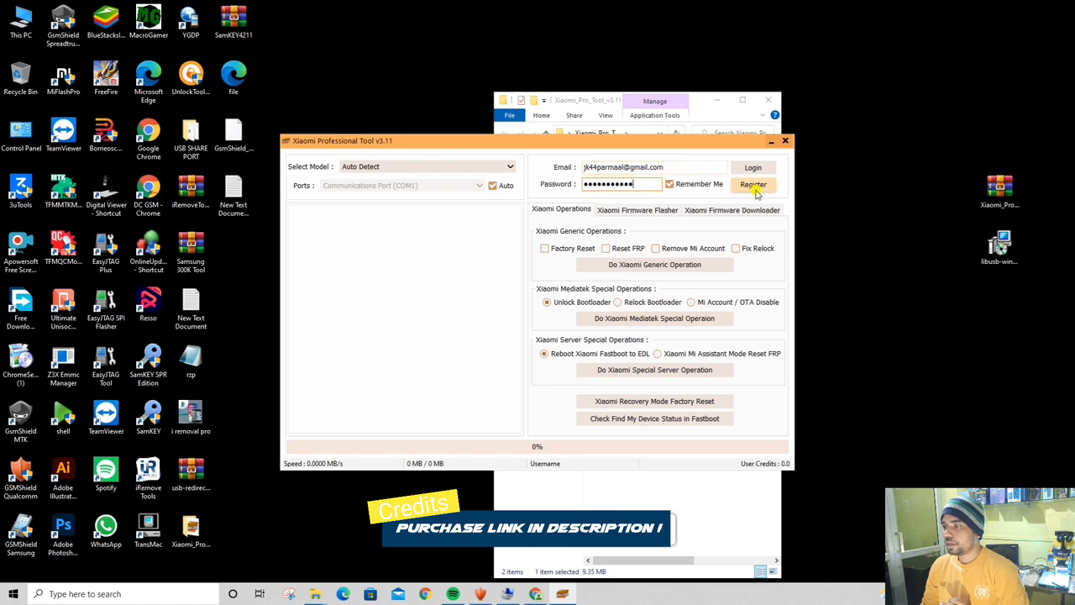
click(753, 185)
Enter the user's name to complete registration, then log in to show server prices and statuses
click(522, 288)
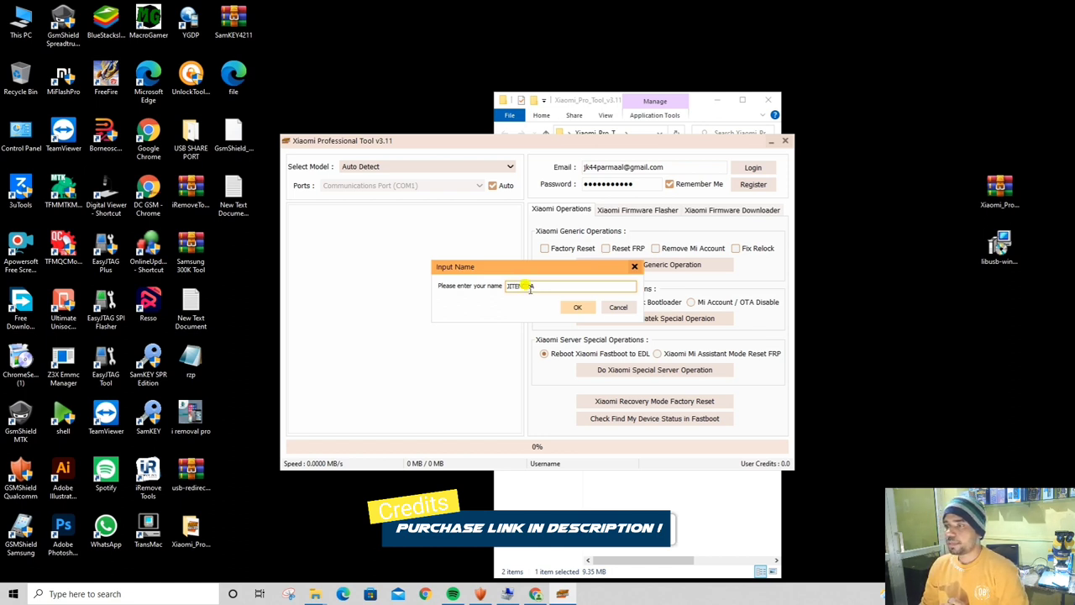
click(577, 307)
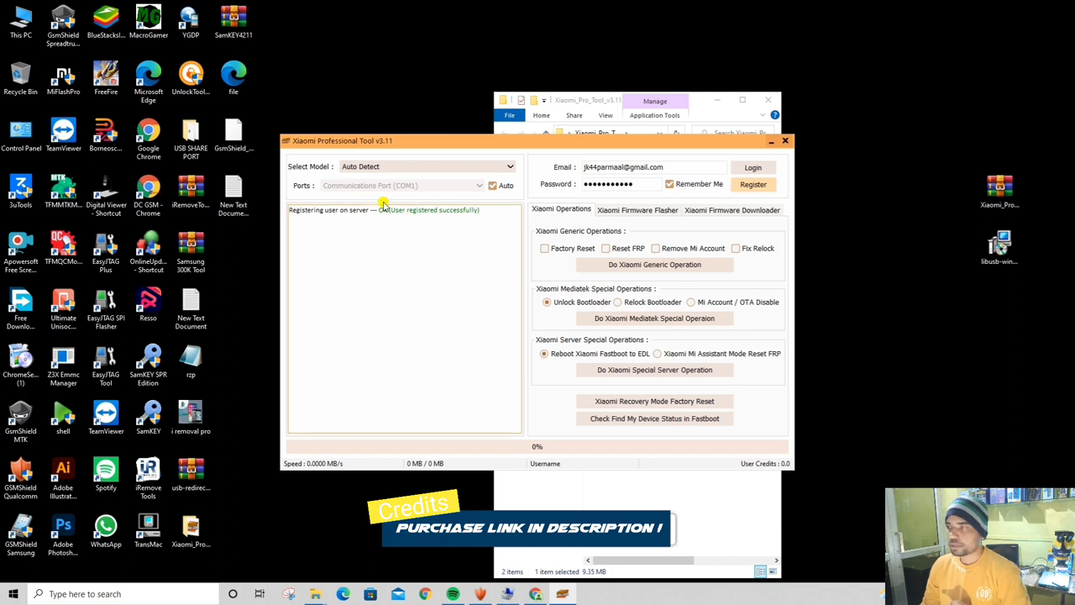
drag(377, 208, 504, 210)
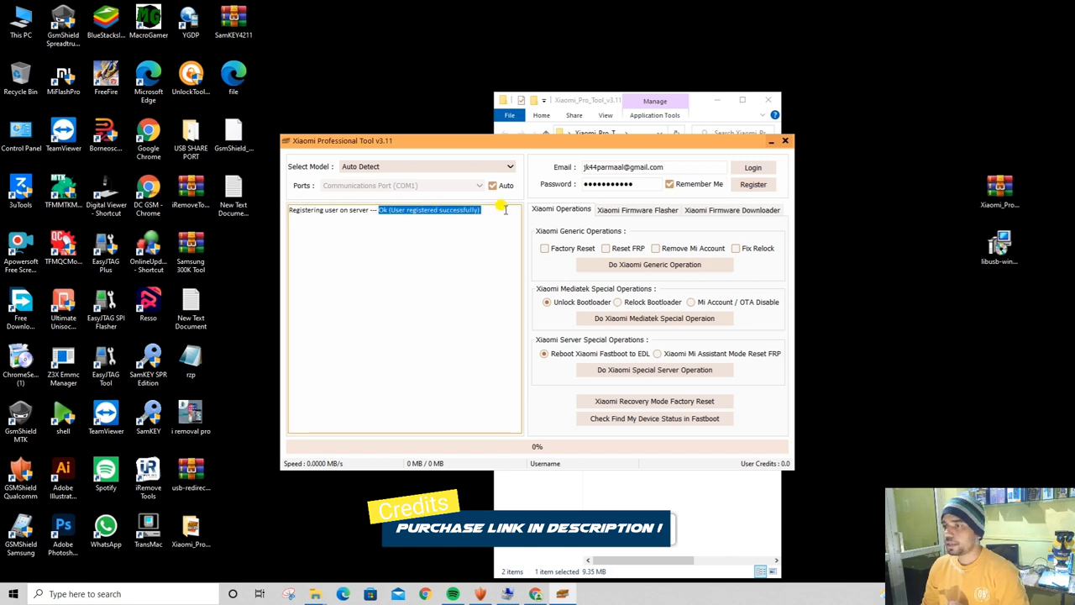
click(756, 168)
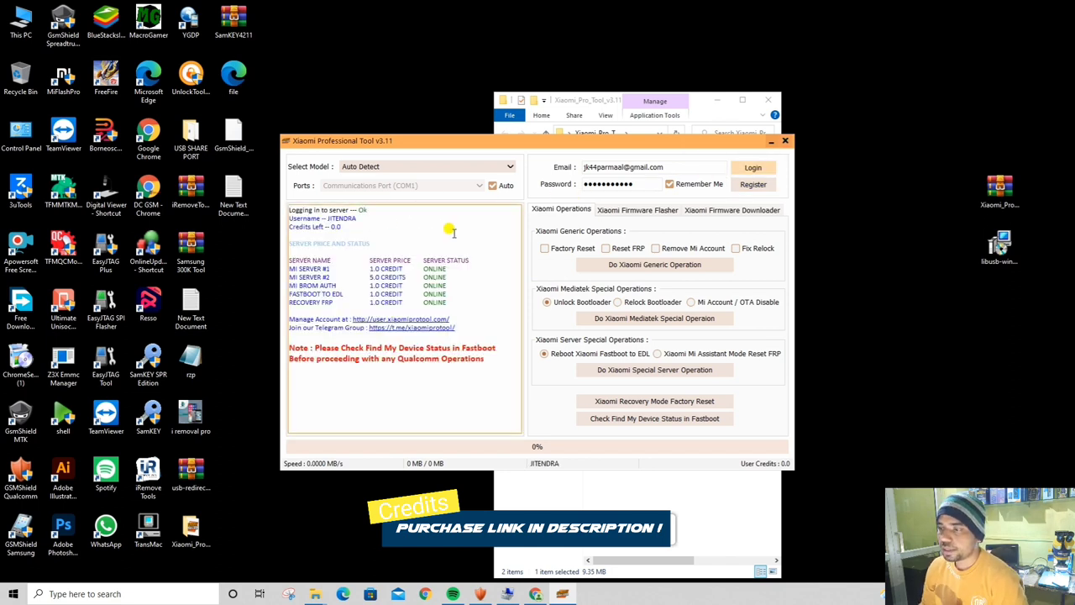
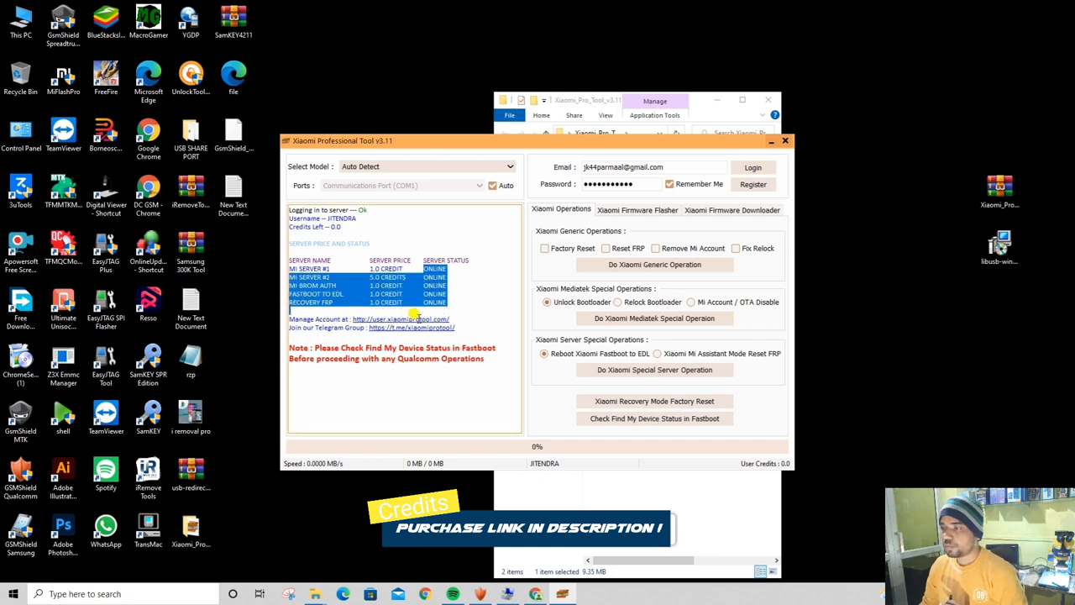
Clear the server log selection, then go from Firmware Flasher to the Firmware Downloader list
click(471, 268)
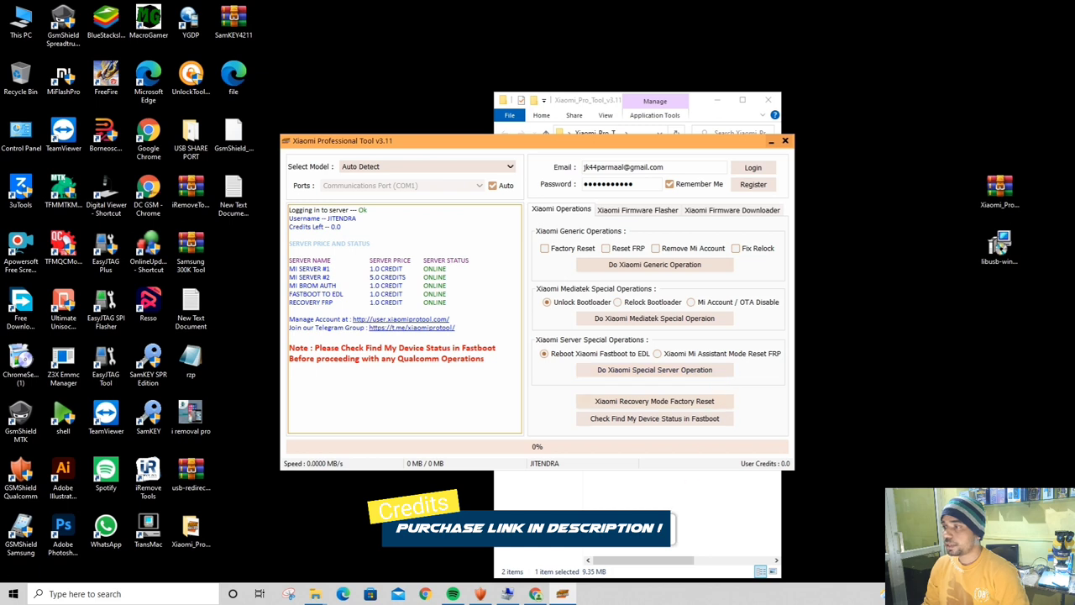
click(628, 213)
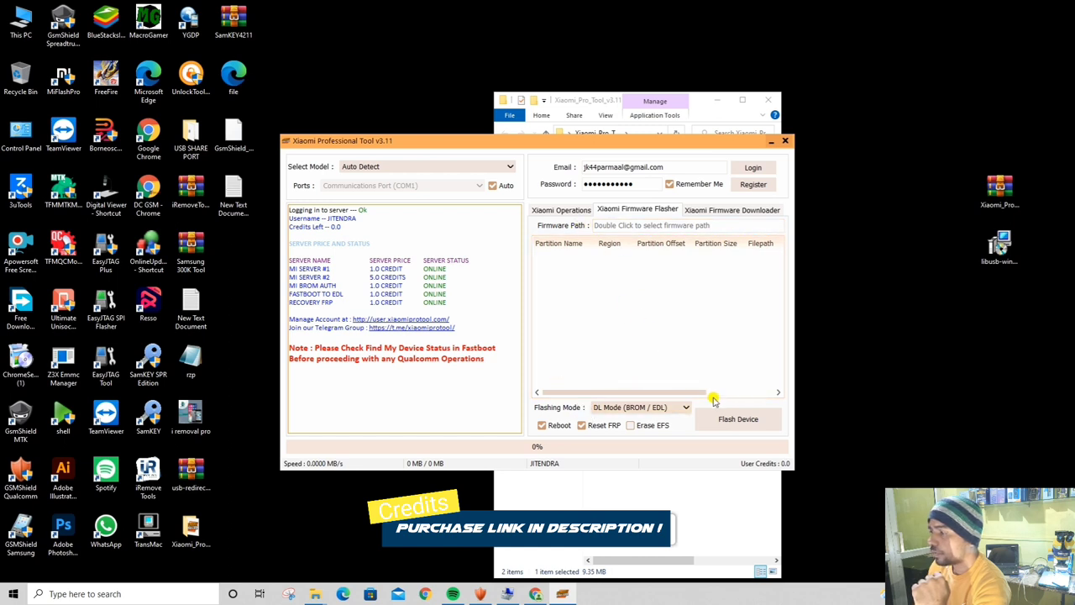
click(716, 212)
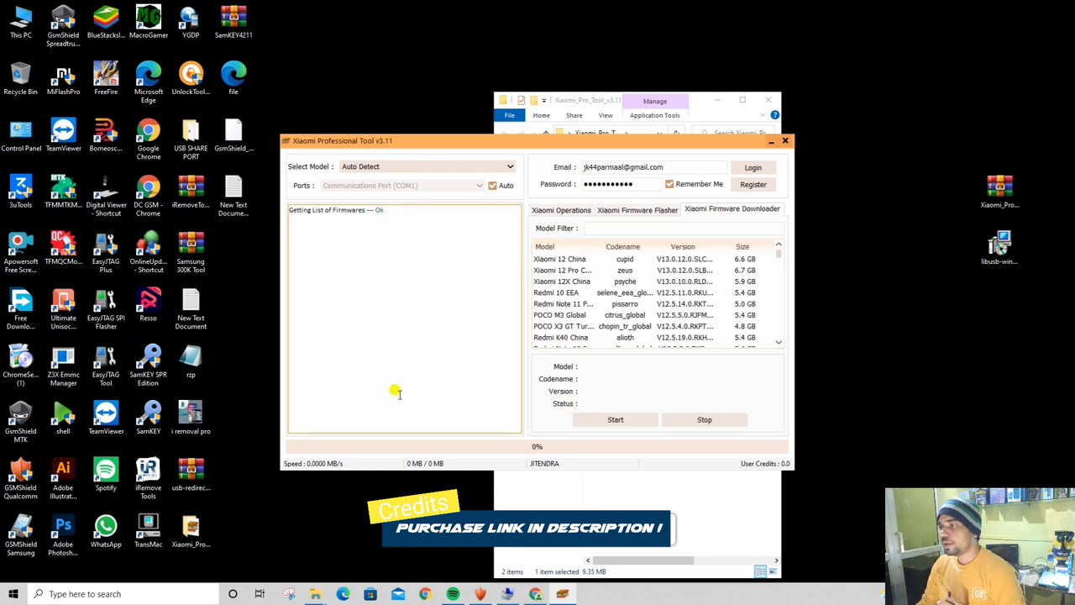
Load the Mi Note 10 tucana_ru_global firmware V12.5.4.0.RFDRUXM and start downloading it
scroll(664, 277, down, 3)
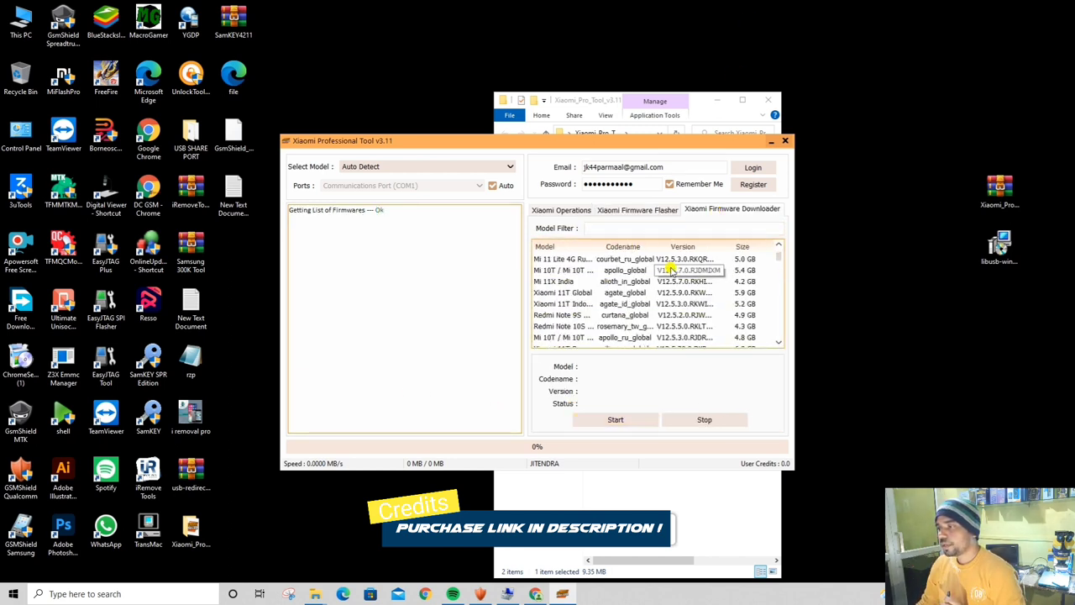
scroll(672, 269, down, 3)
scroll(672, 269, down, 3)
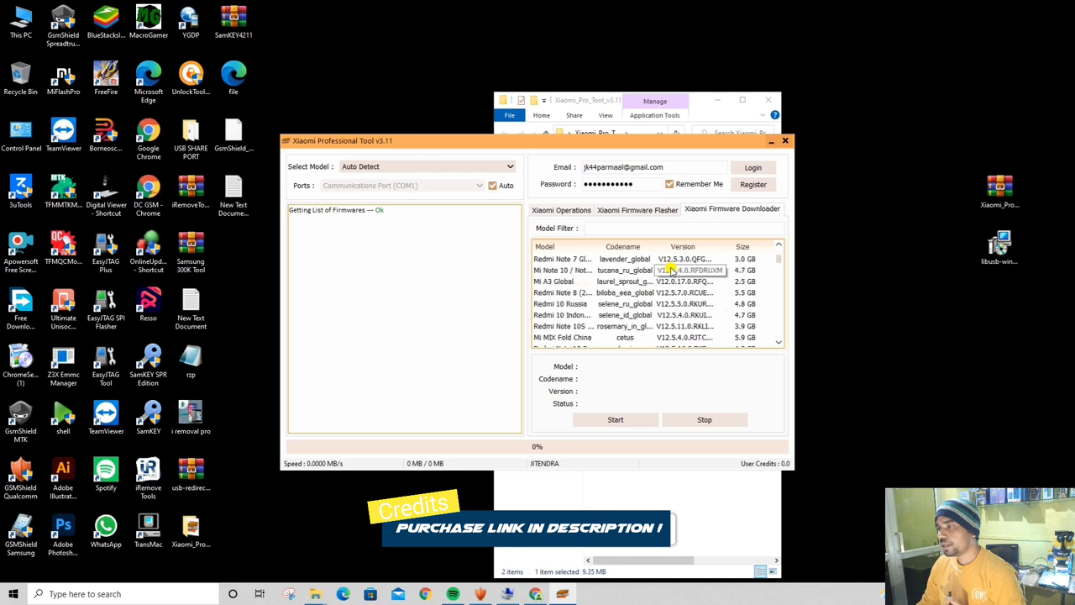
click(651, 270)
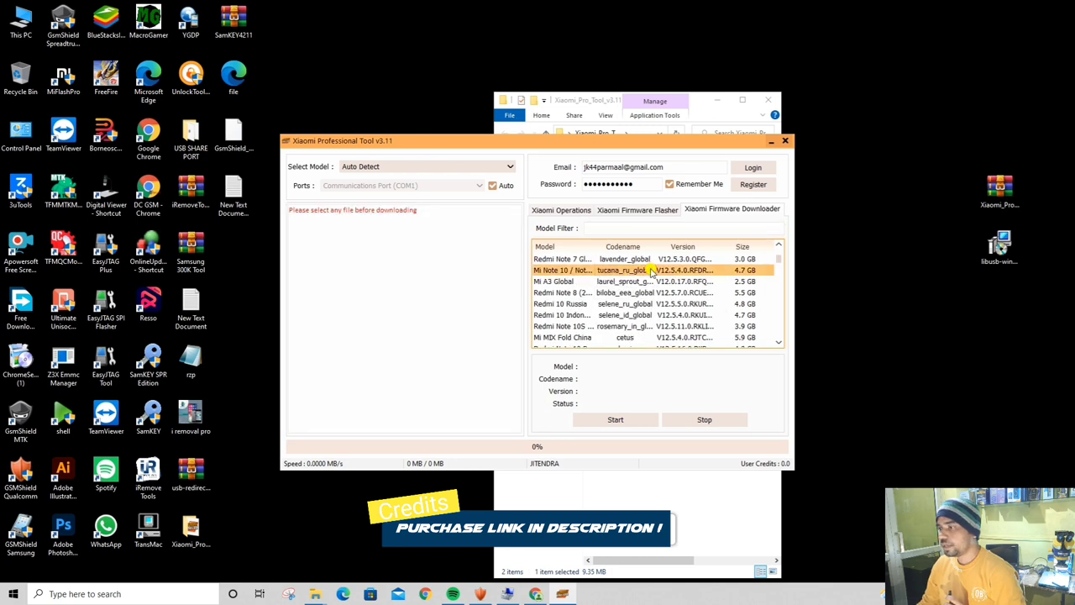
double_click(650, 270)
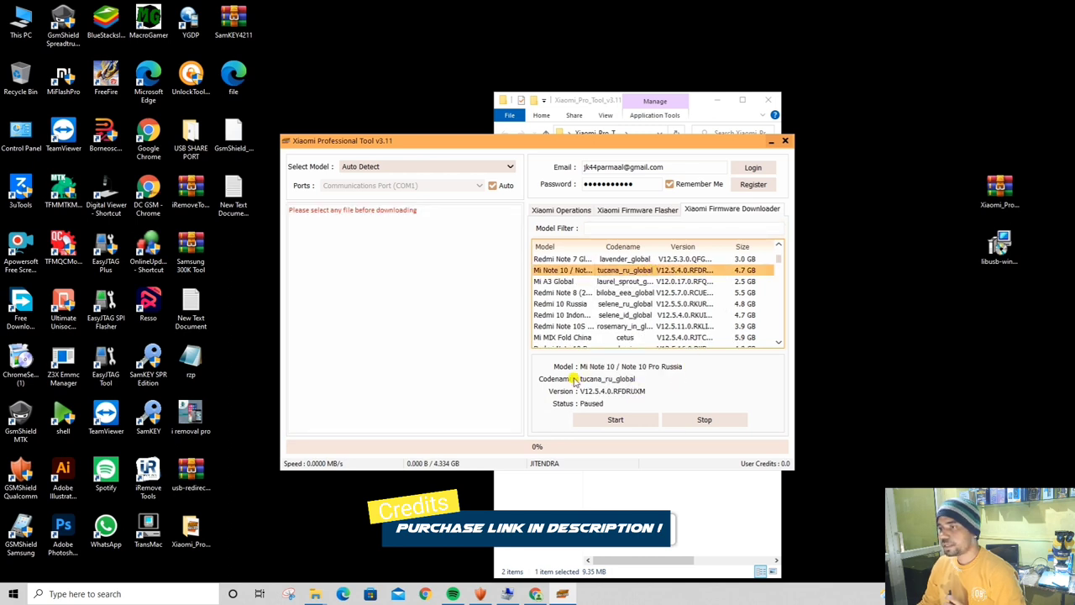
click(629, 422)
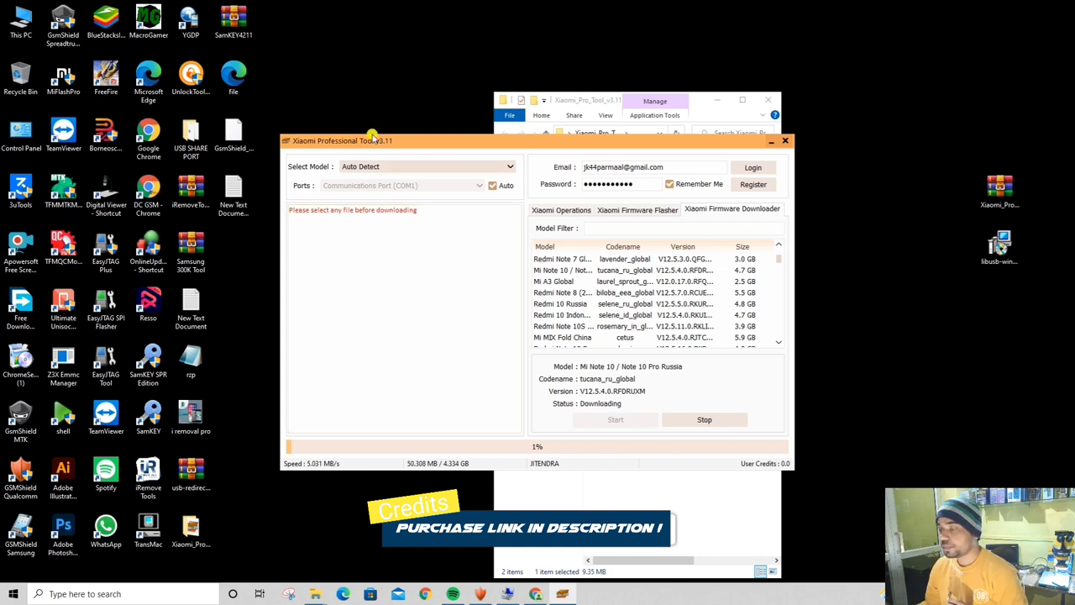
Drag the tool window up and right, then nudge it slightly left
drag(363, 143, 462, 128)
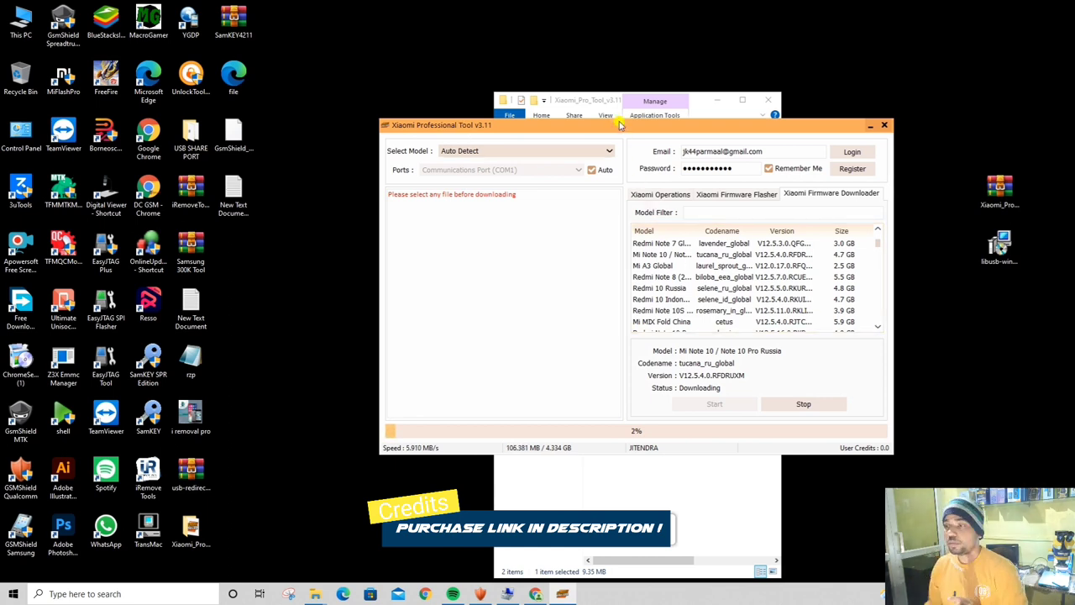
drag(614, 120, 491, 120)
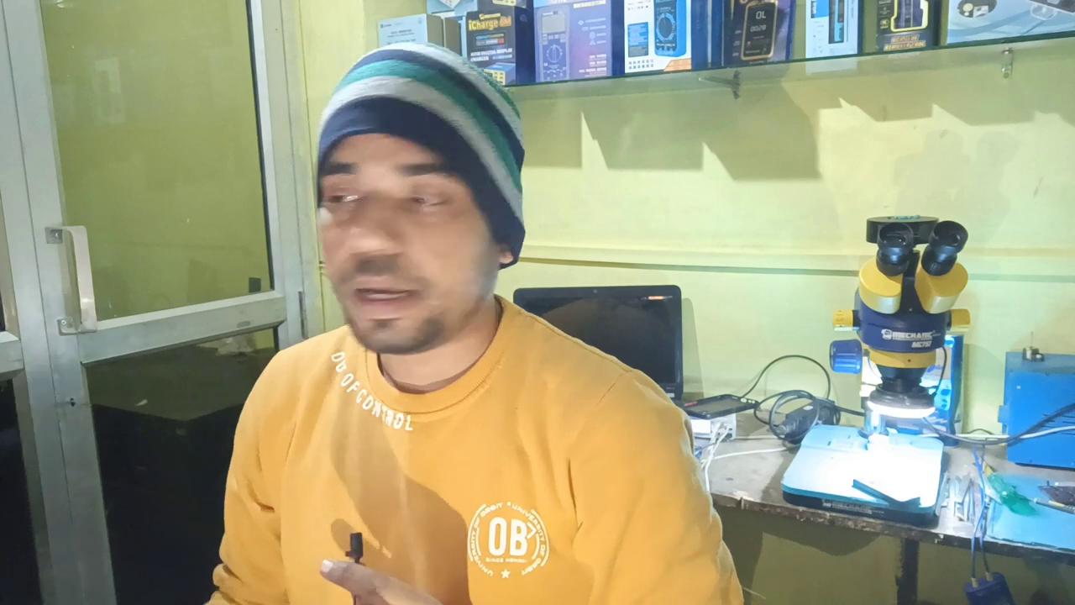